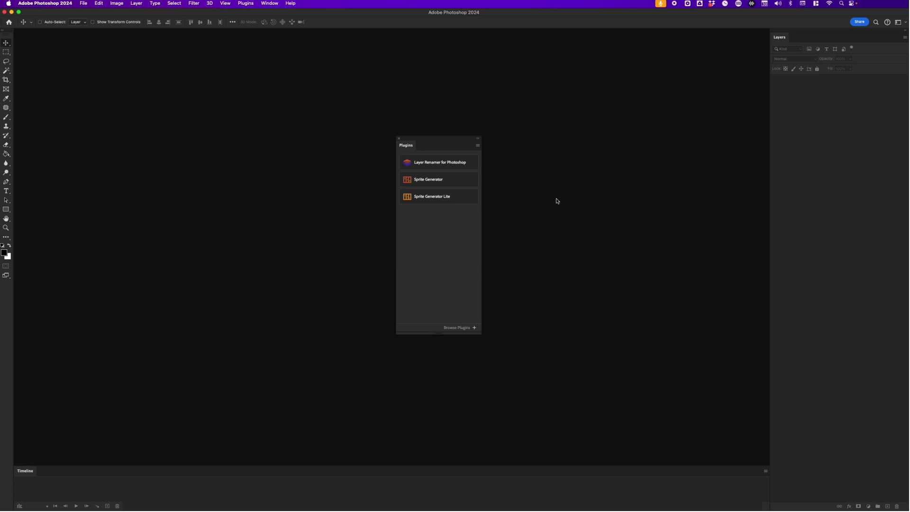
# Switch to Finder and preview videoclip.mp4 from the sources folder
pyautogui.press('super+Tab')
pyautogui.press('super+Tab')
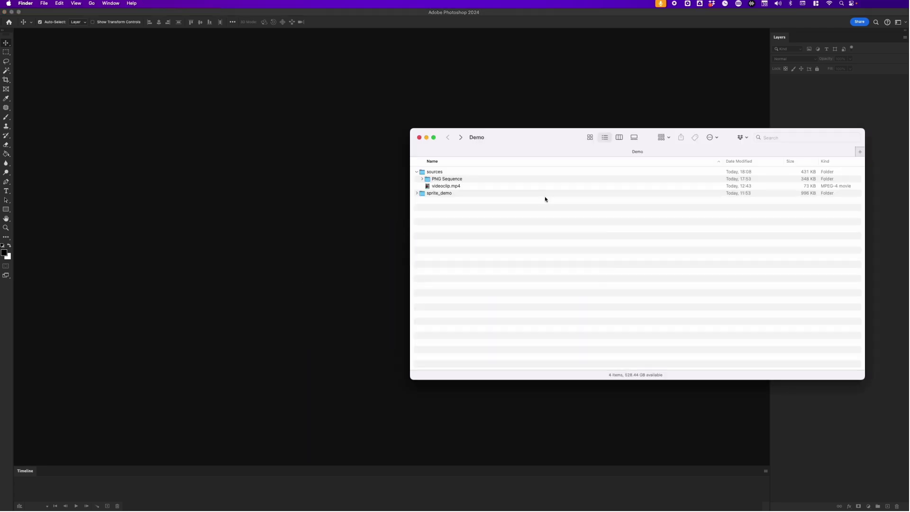
pyautogui.click(517, 187)
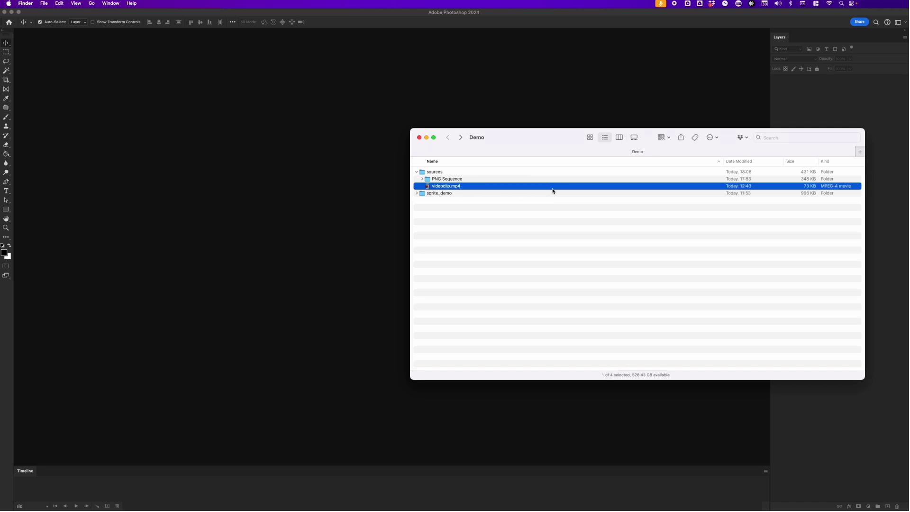
pyautogui.press('space')
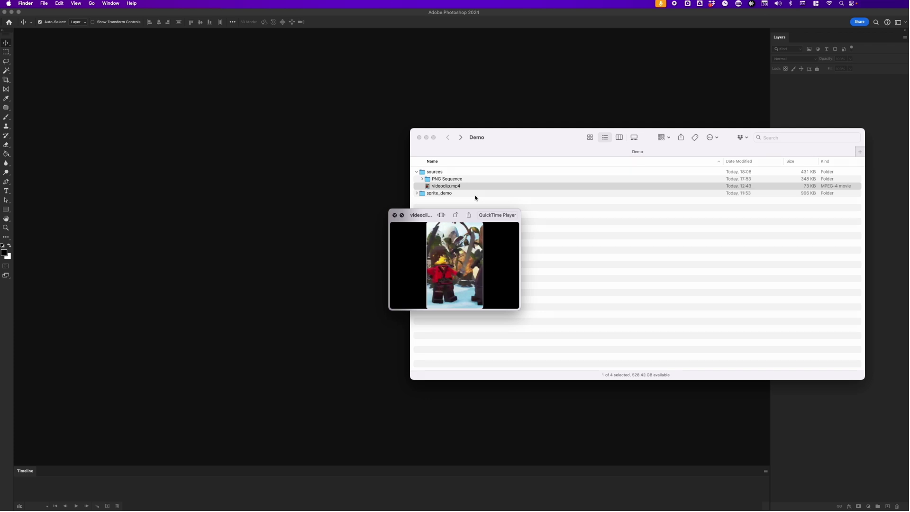
pyautogui.press('space')
pyautogui.press('space')
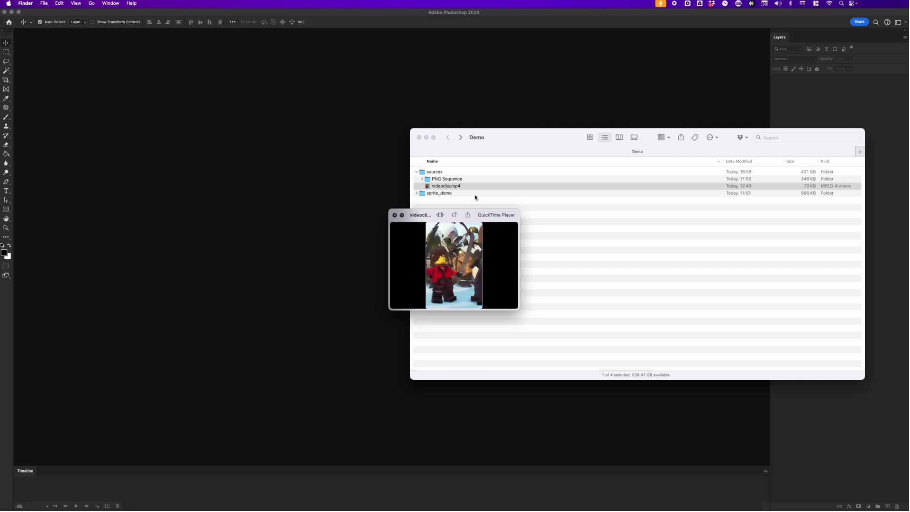
pyautogui.press('space')
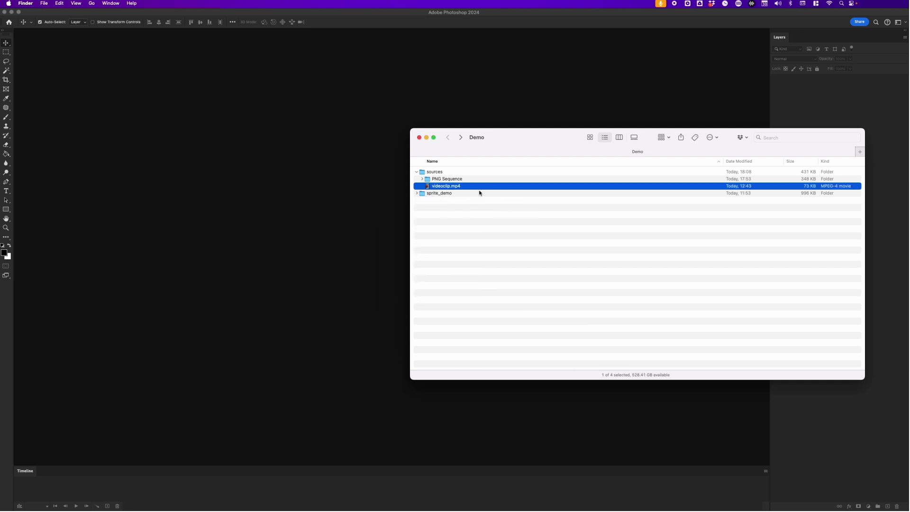
# Switch back to Photoshop and import all video frames of videoclip.mp4 to layers, from beginning to end, as a frame animation
pyautogui.click(397, 91)
pyautogui.click(83, 3)
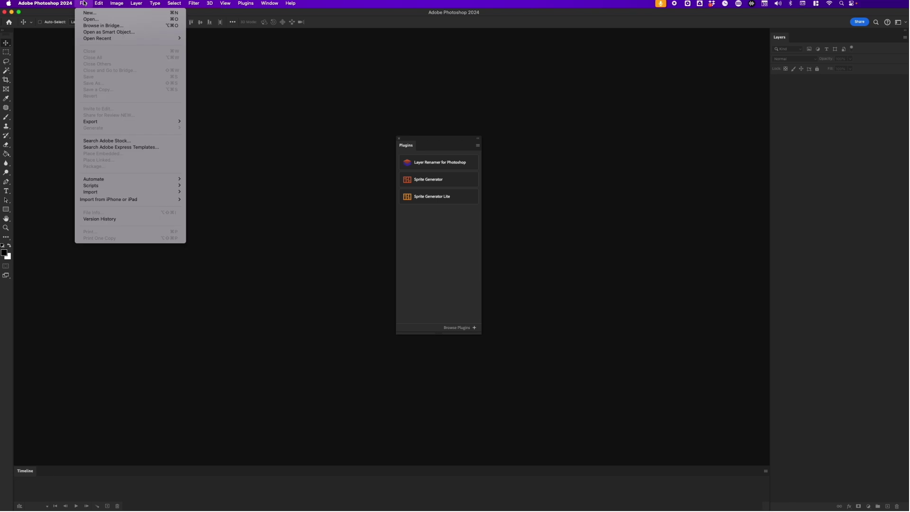
pyautogui.moveTo(142, 192)
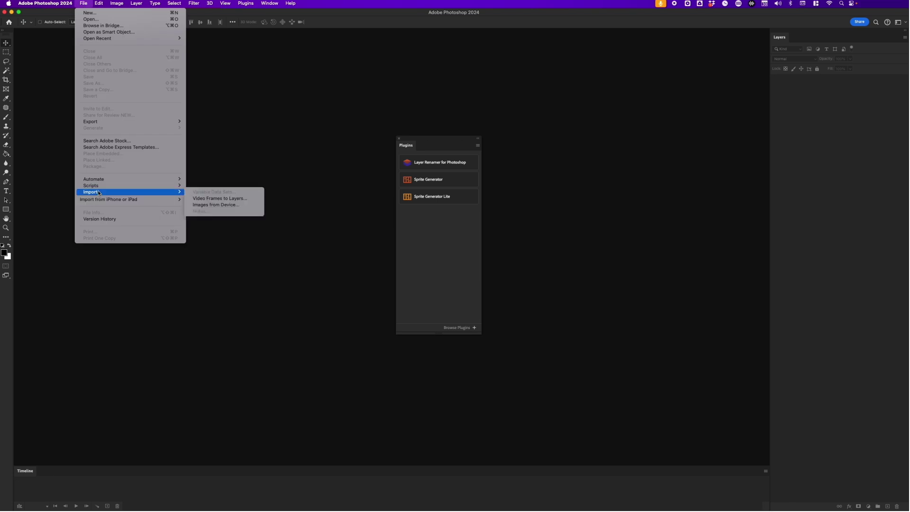
pyautogui.click(220, 198)
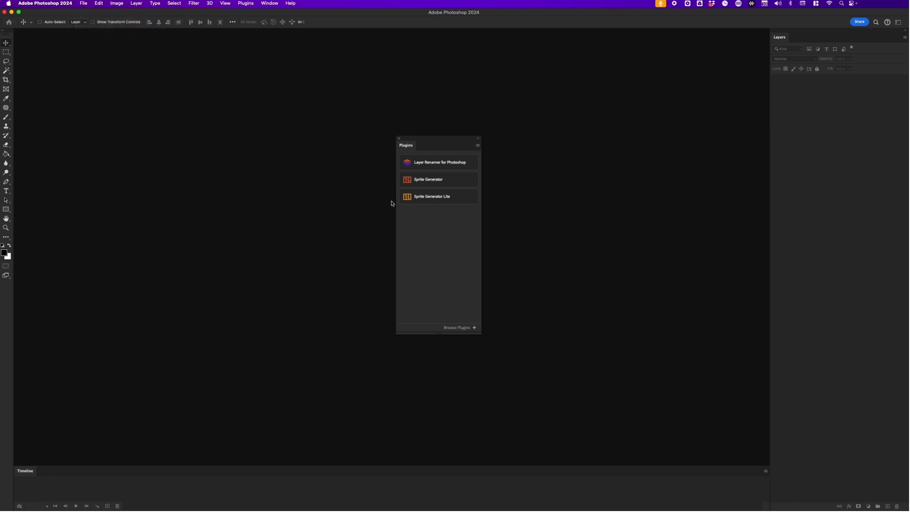
pyautogui.click(313, 110)
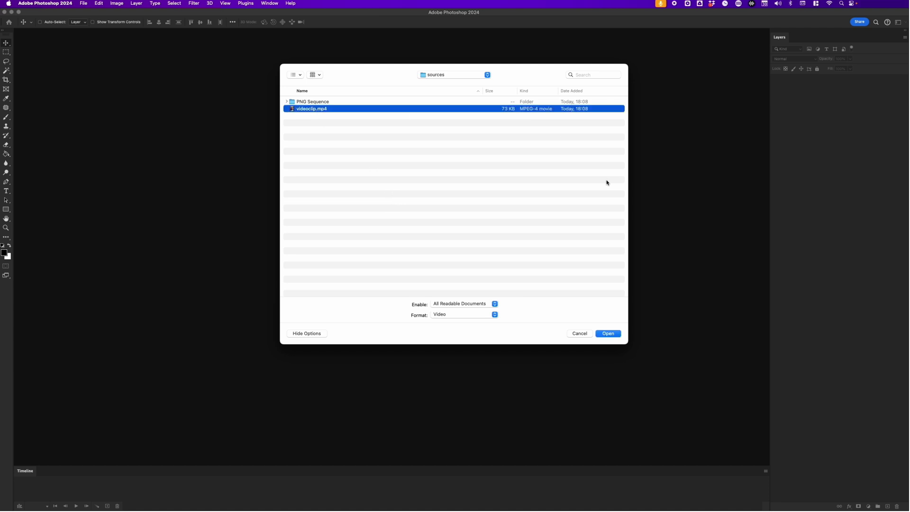
pyautogui.click(604, 335)
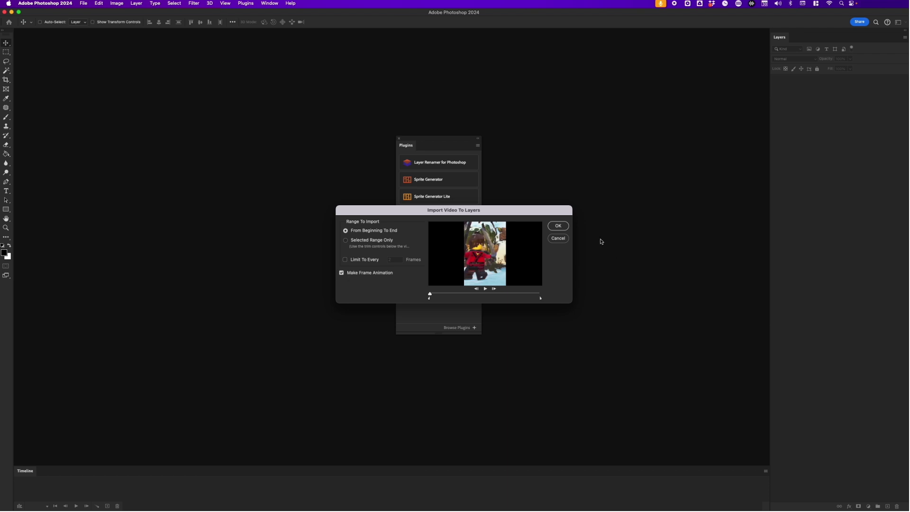
pyautogui.click(562, 229)
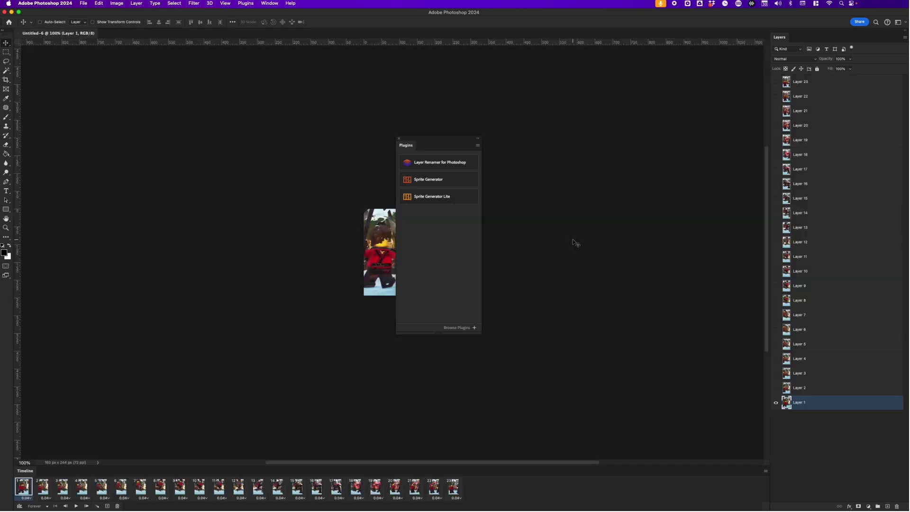
# Move the Plugins panel off the image, then play and stop the imported frame animation
pyautogui.moveTo(431, 138); pyautogui.dragTo(682, 114)
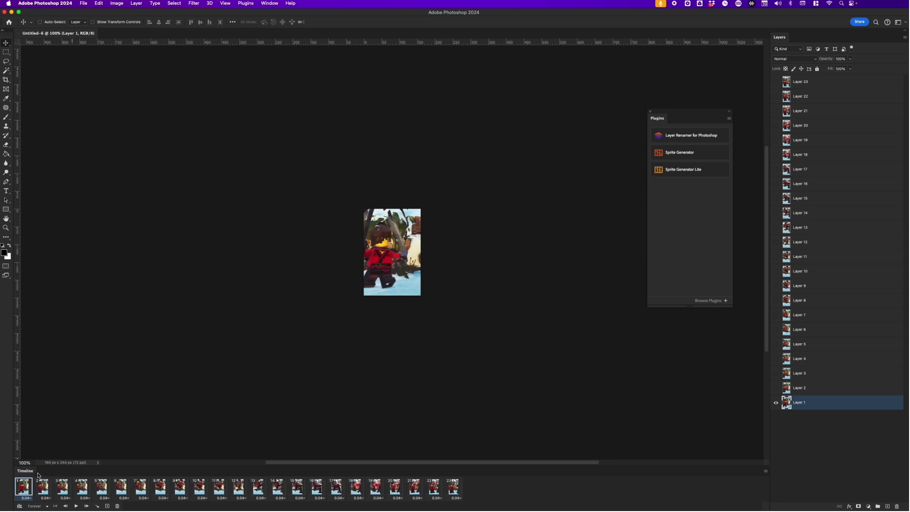
pyautogui.click(78, 506)
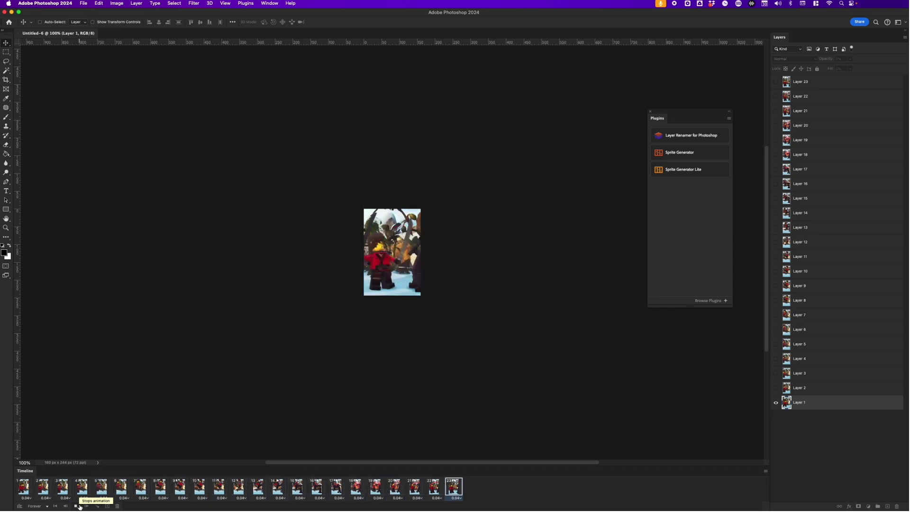
pyautogui.click(78, 506)
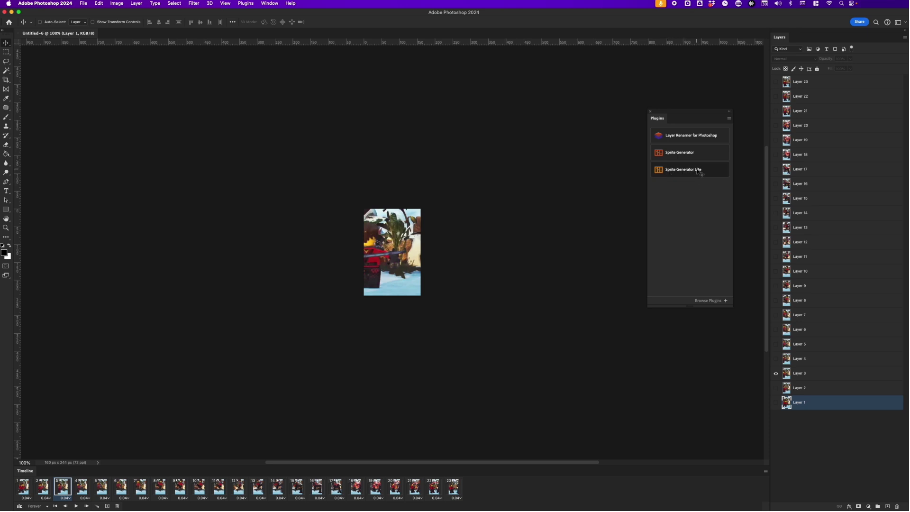
# Close and reopen the Plugins panel, run Sprite Generator Lite on the video frames and save the result as sprite_lego
pyautogui.click(651, 112)
pyautogui.click(246, 4)
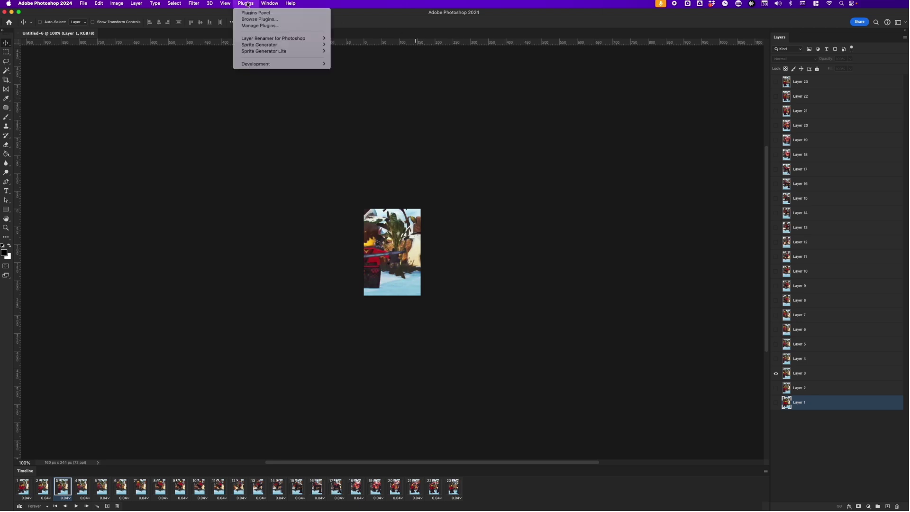
pyautogui.click(249, 13)
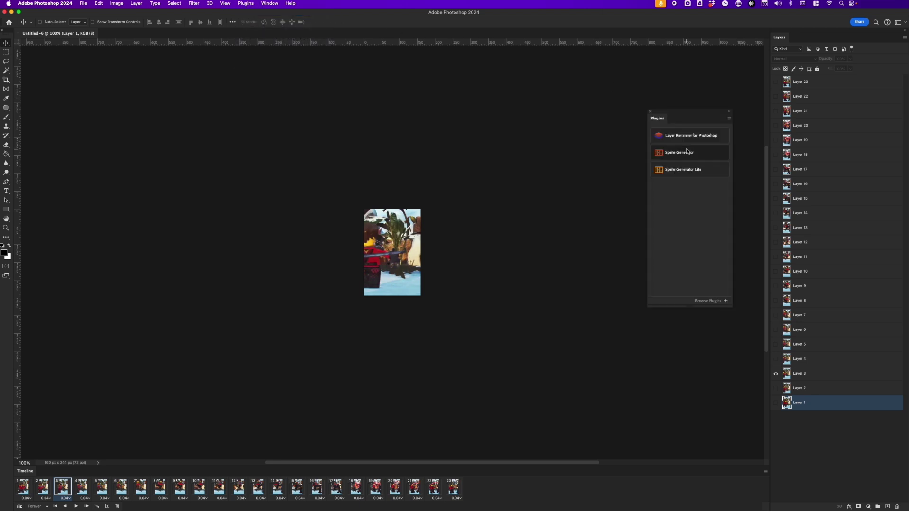
pyautogui.click(682, 171)
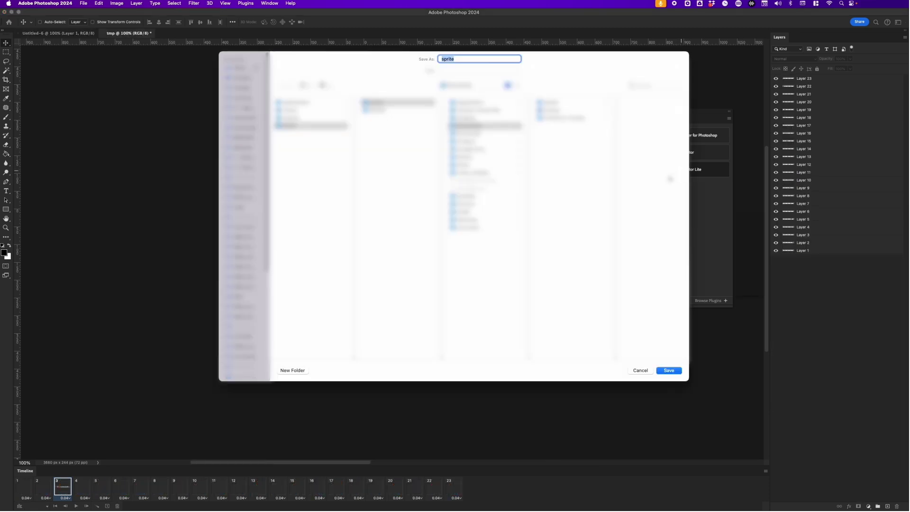
pyautogui.click(464, 59)
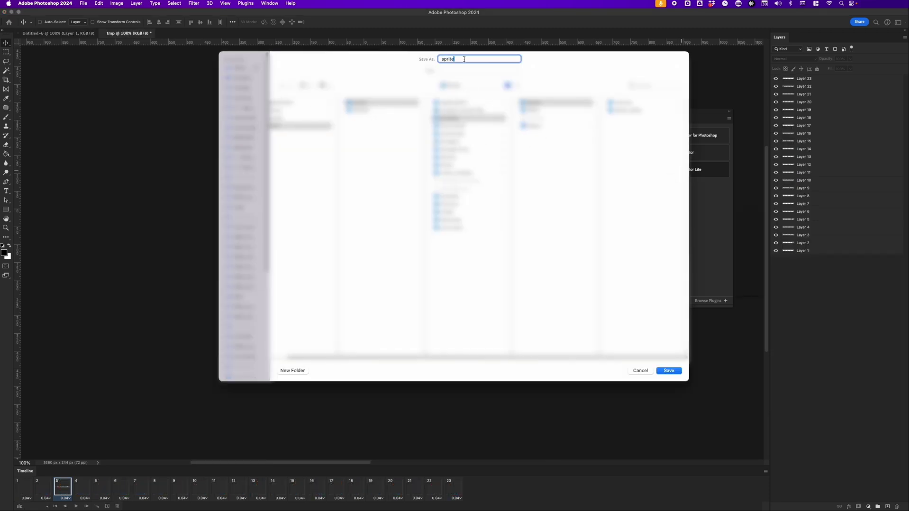
pyautogui.write('_lego')
pyautogui.click(669, 370)
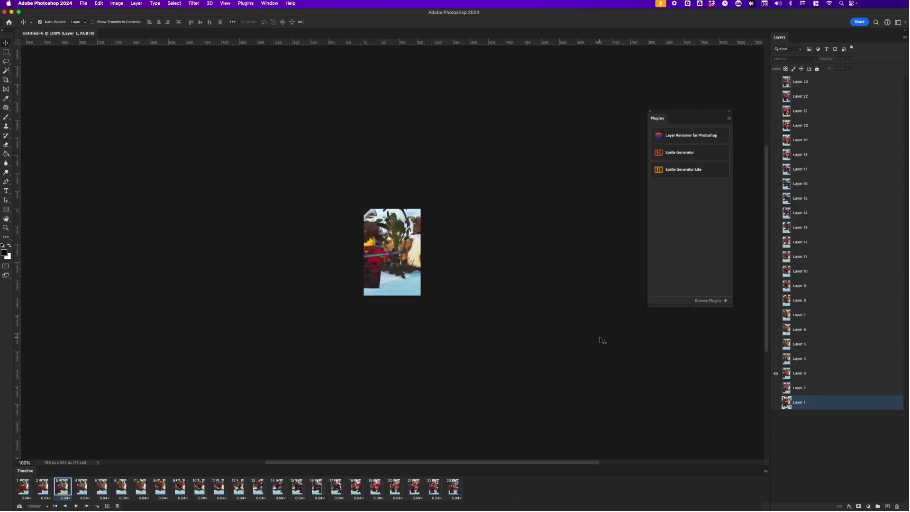
# Switch to Finder and preview the generated sprite_lego.jpg
pyautogui.press('super+Tab')
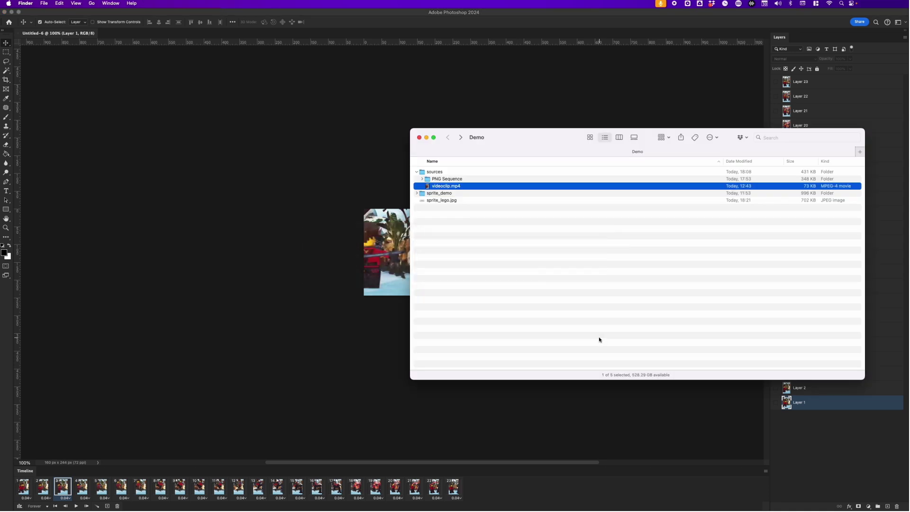
pyautogui.click(520, 202)
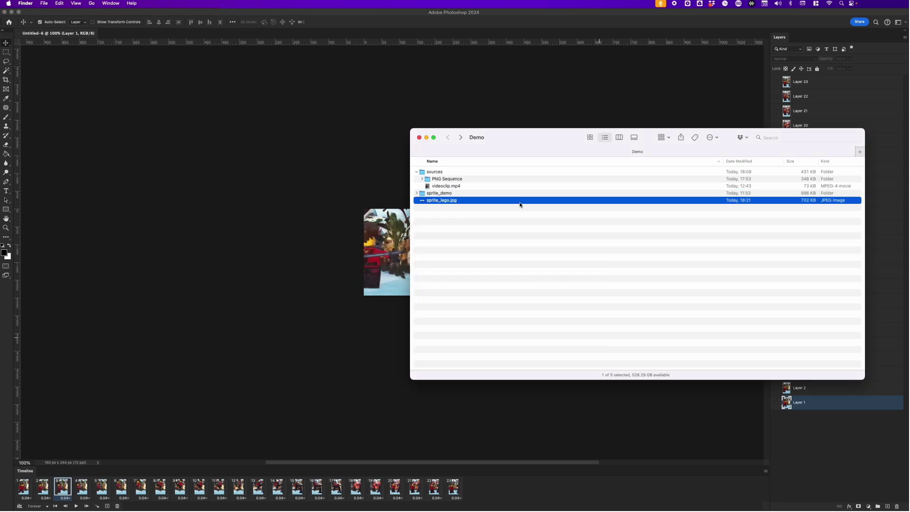
pyautogui.press('space')
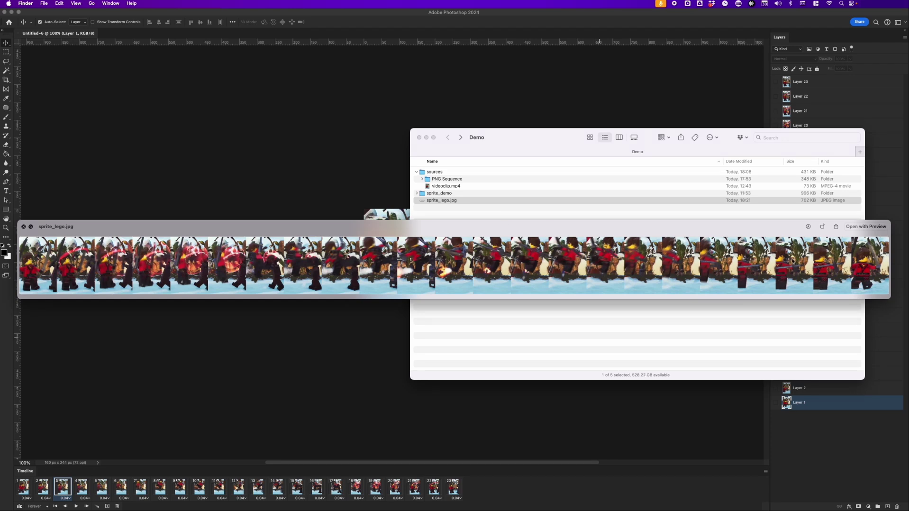
pyautogui.press('space')
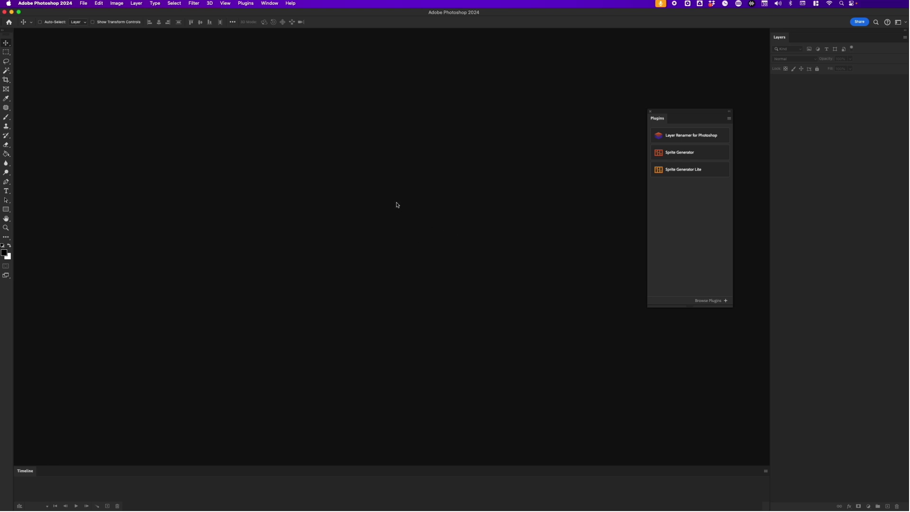
# Open the PNG Sequence folder's dog images in Photoshop as an image sequence starting at dog_0001.png, with a frame rate of 24 fps
pyautogui.click(84, 4)
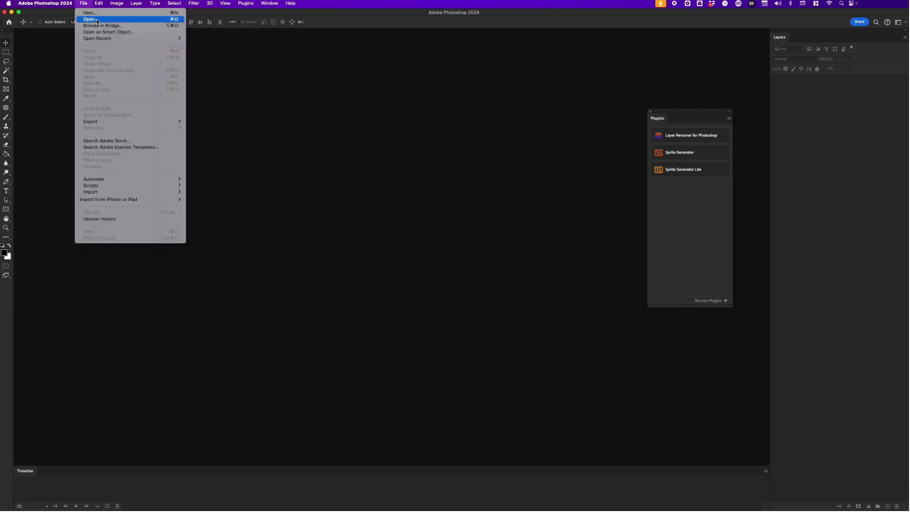
pyautogui.click(471, 85)
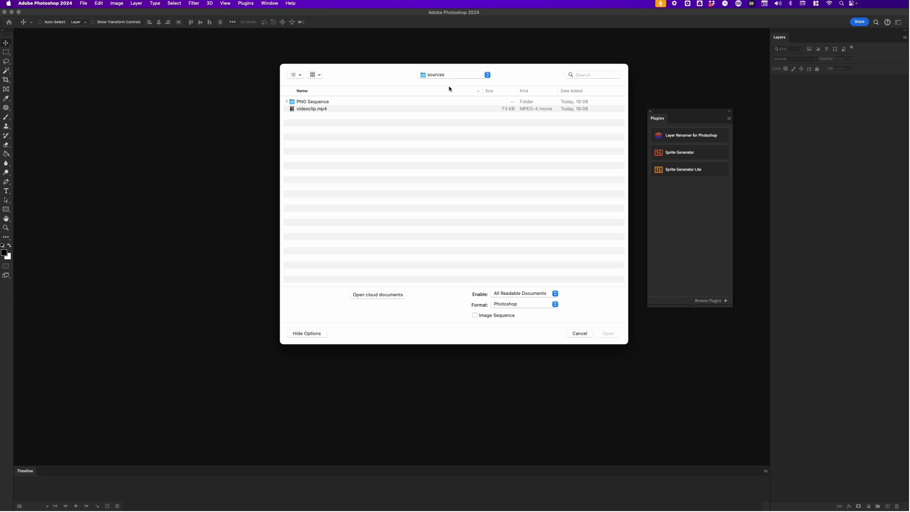
pyautogui.doubleClick(321, 103)
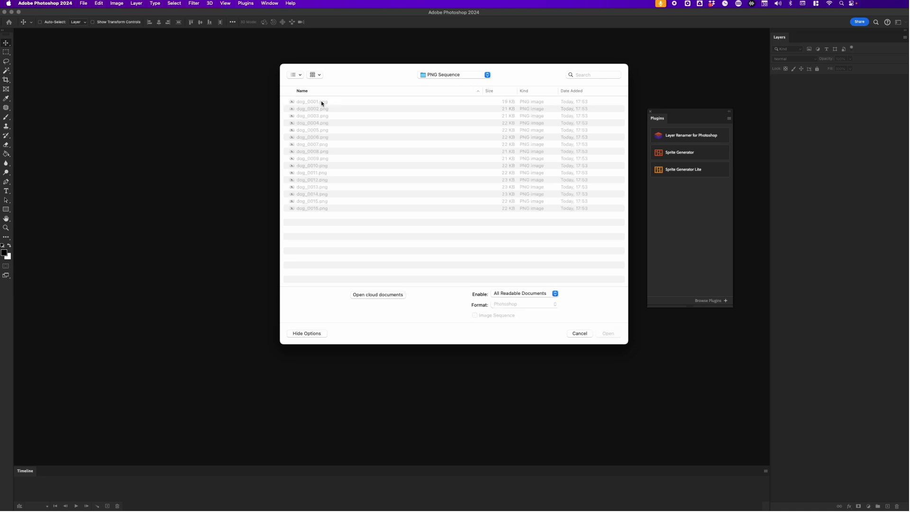
pyautogui.click(322, 103)
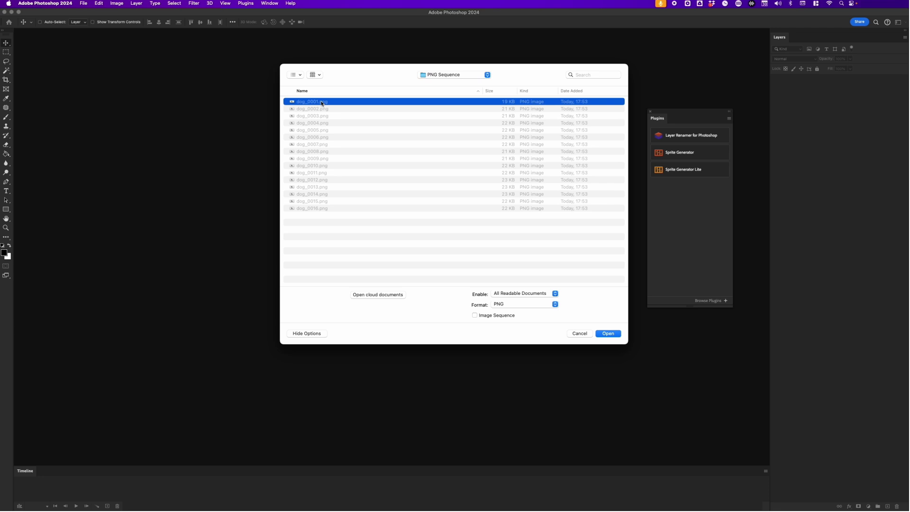
pyautogui.click(475, 316)
pyautogui.click(607, 334)
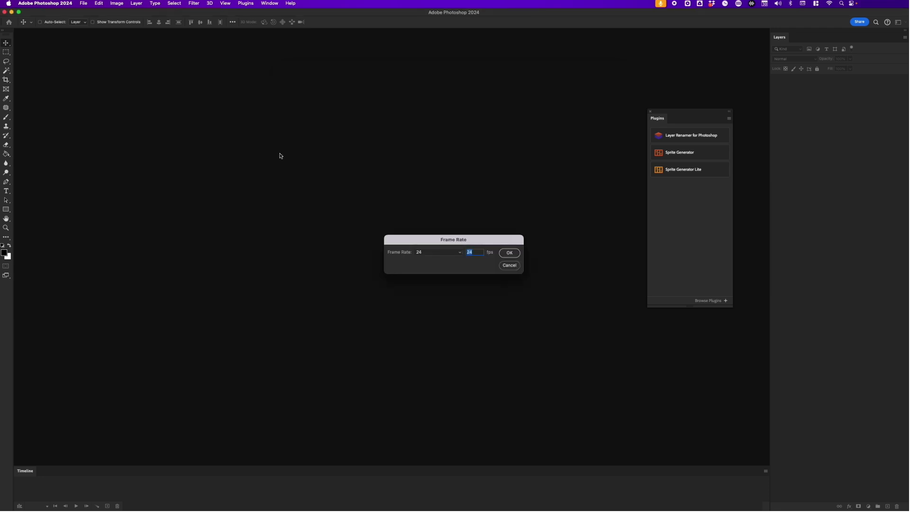
pyautogui.click(510, 252)
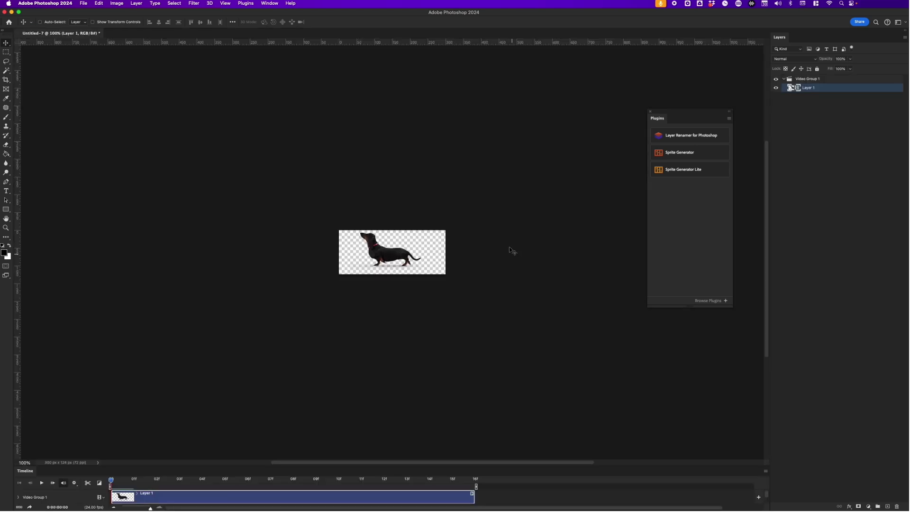
# Play back the dog image sequence in the timeline
pyautogui.press('space')
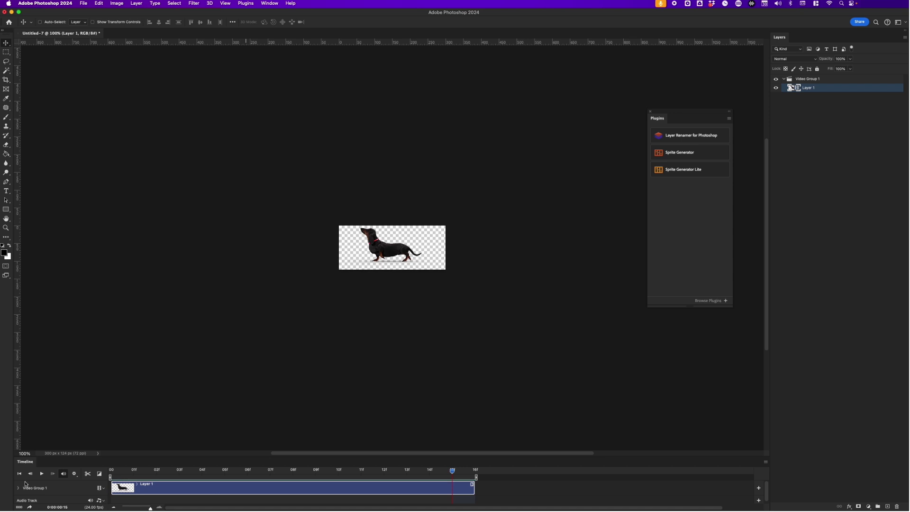
pyautogui.click(42, 475)
pyautogui.click(41, 475)
# Flatten the dog sequence's frames into clips and delete the original Video Group 1
pyautogui.click(765, 463)
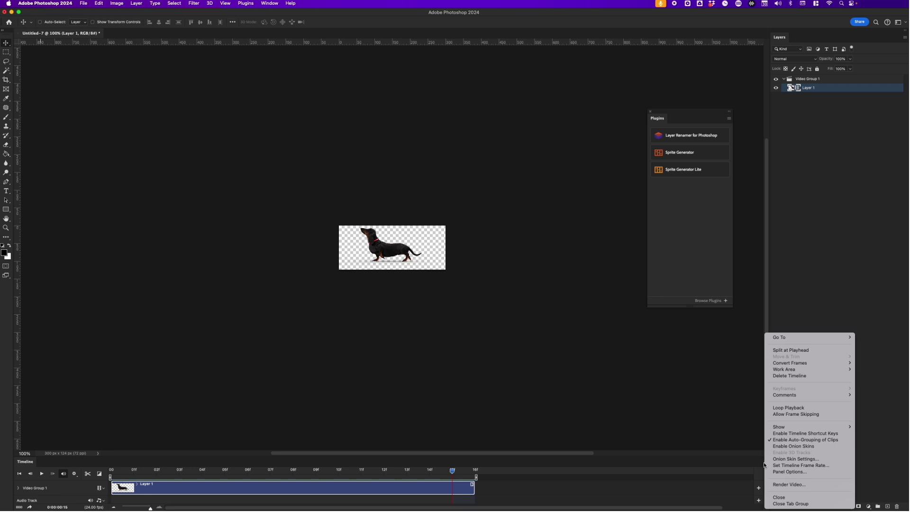
pyautogui.moveTo(804, 367)
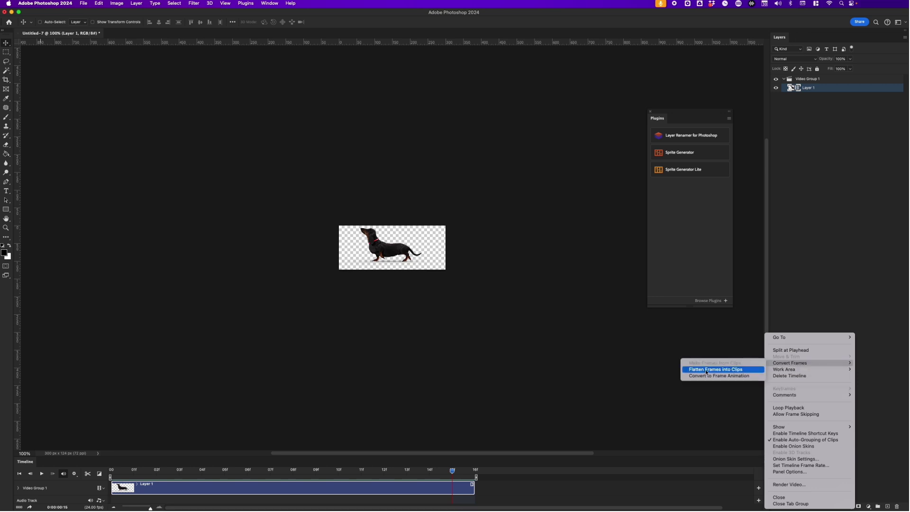
pyautogui.click(729, 370)
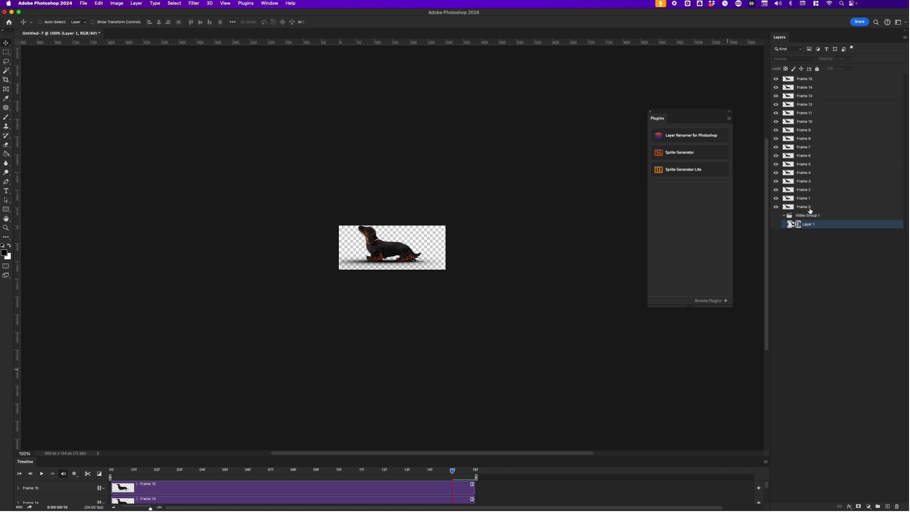
pyautogui.click(810, 217)
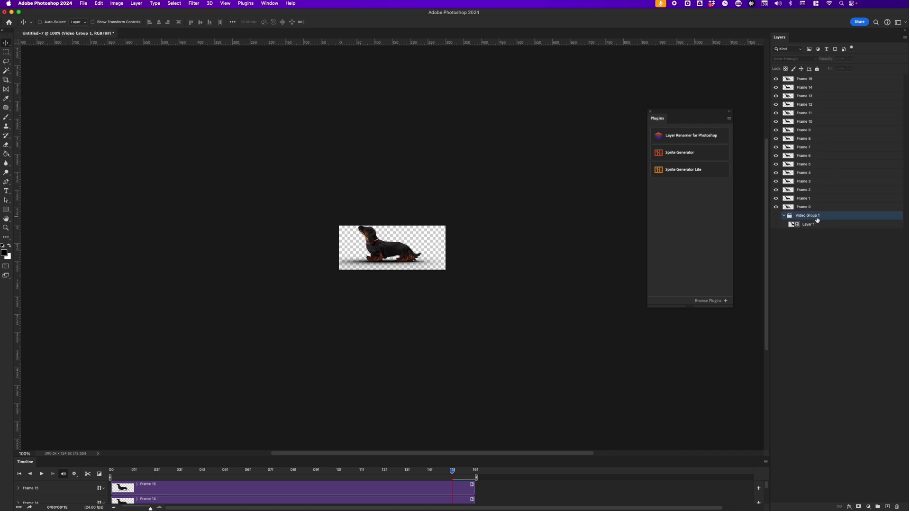
pyautogui.press('Delete')
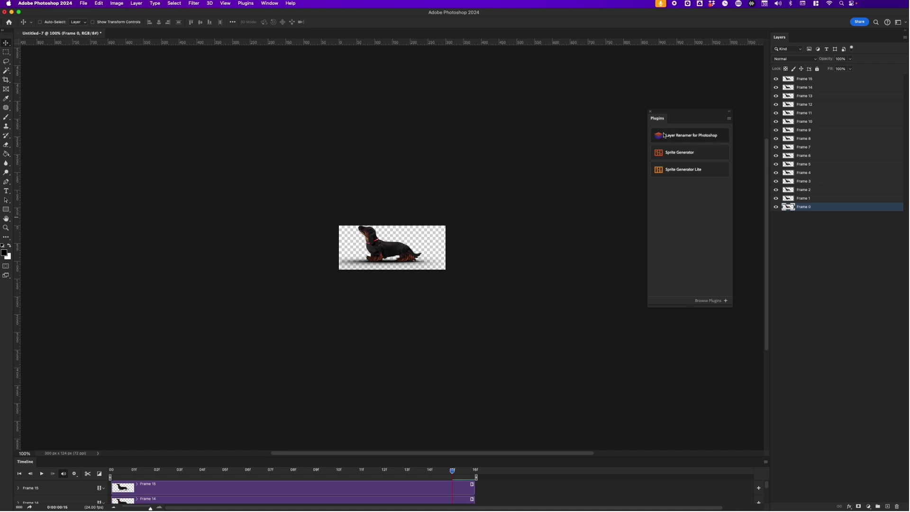
# Open the full Sprite Generator plugin beside the plugin list and set the first frame layer to BOTTOM
pyautogui.click(679, 153)
pyautogui.moveTo(542, 109); pyautogui.dragTo(620, 117)
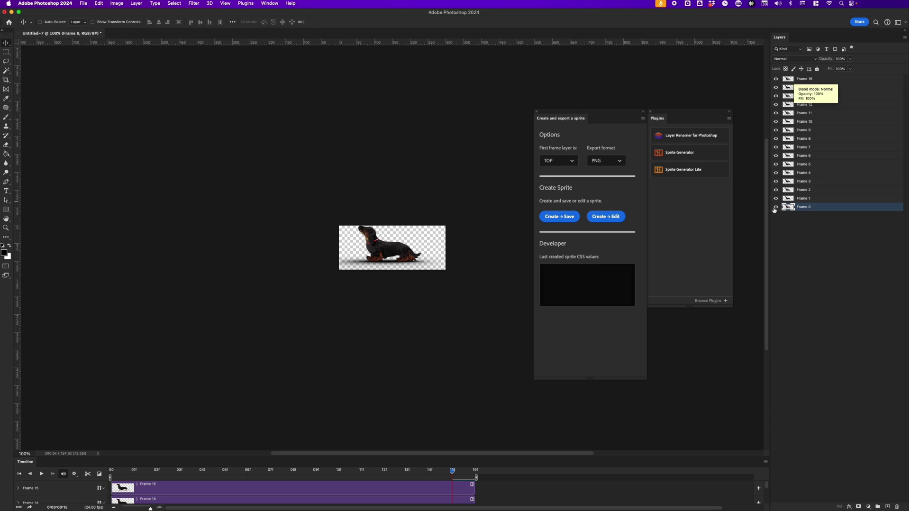
pyautogui.click(569, 164)
pyautogui.click(559, 186)
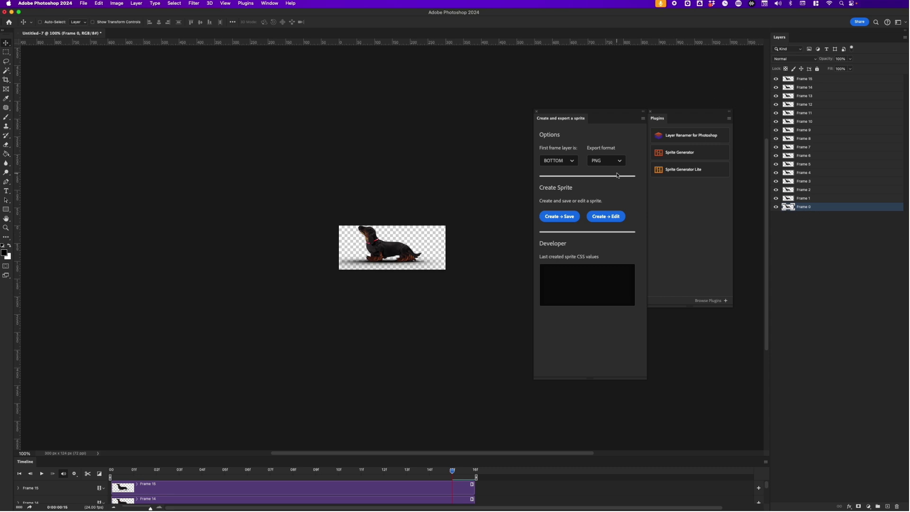
# Create the sprite sheet from the dog frames and save it in PNG format as sprite_dog
pyautogui.click(555, 217)
pyautogui.write('_dog')
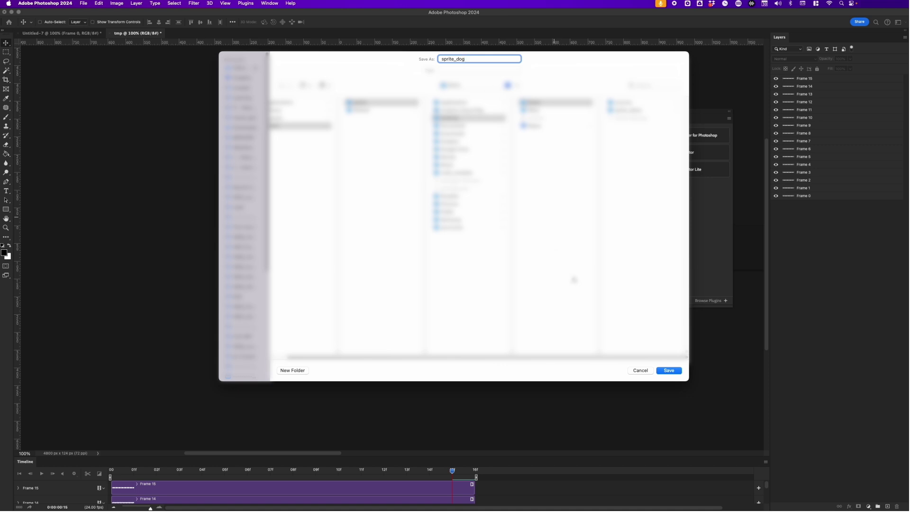
pyautogui.click(670, 371)
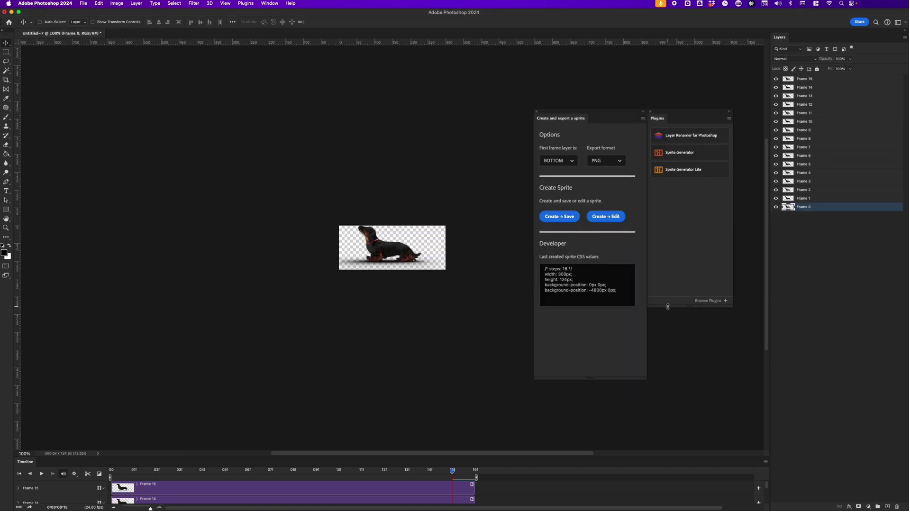
# Switch to Finder and preview the generated sprite_dog.png in the Demo folder
pyautogui.press('super+Tab')
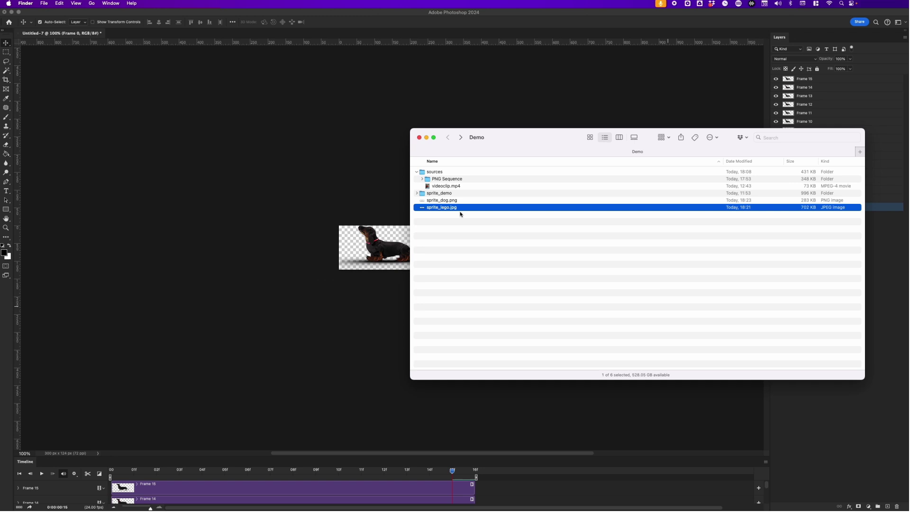
pyautogui.click(460, 200)
pyautogui.press('space')
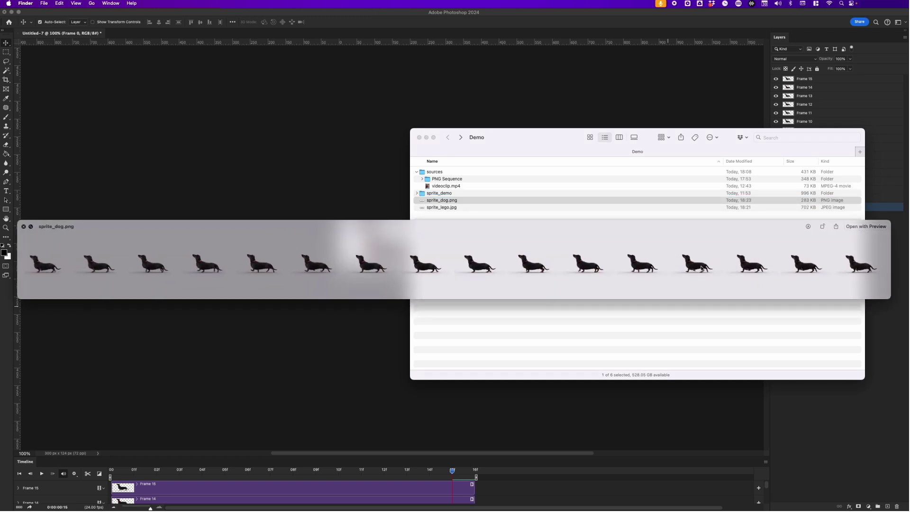
pyautogui.press('space')
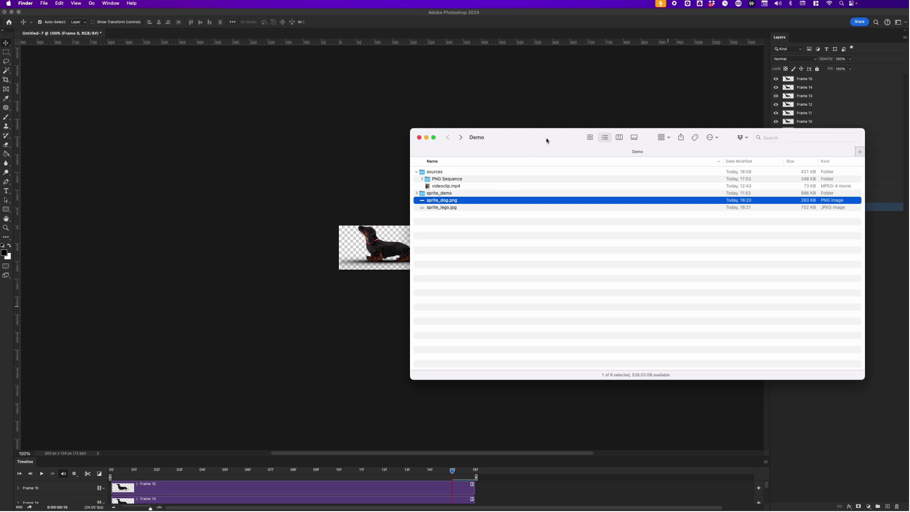
# Return to Photoshop and select the CSS values of the last created sprite in the Sprite Generator
pyautogui.click(614, 99)
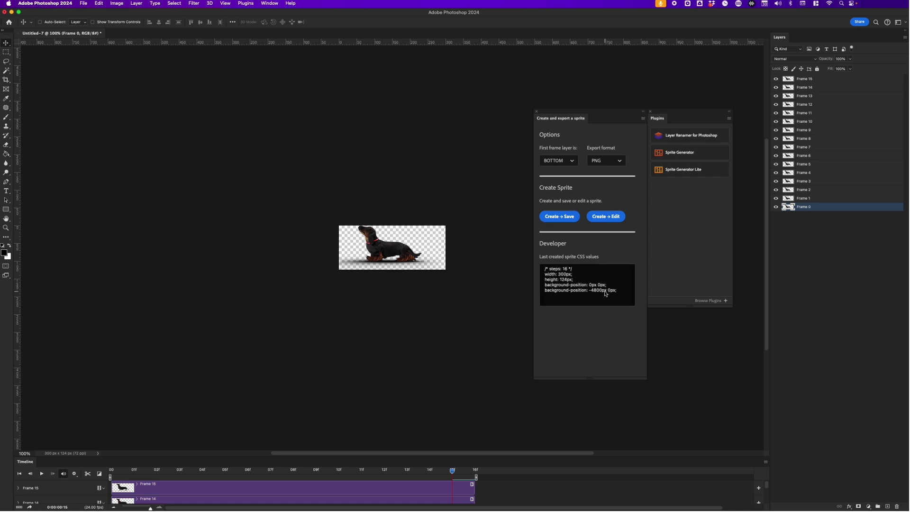
pyautogui.click(622, 291)
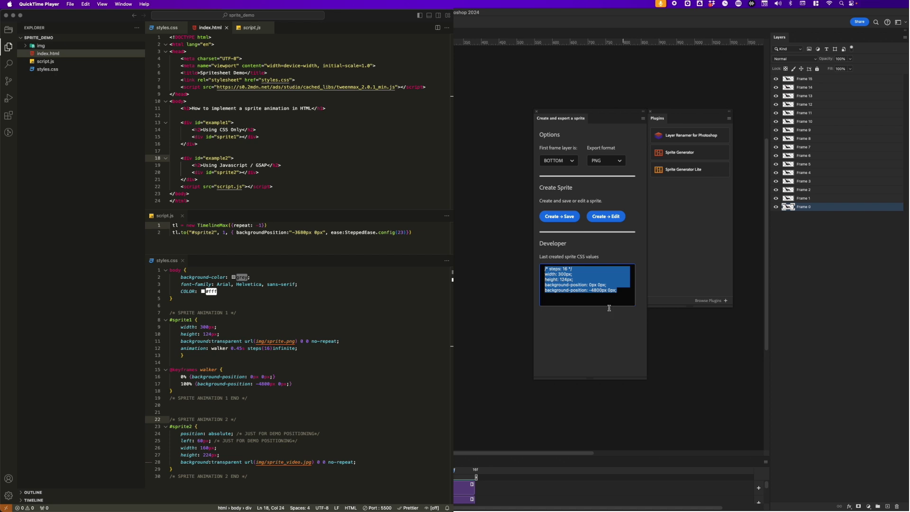
pyautogui.click(627, 299)
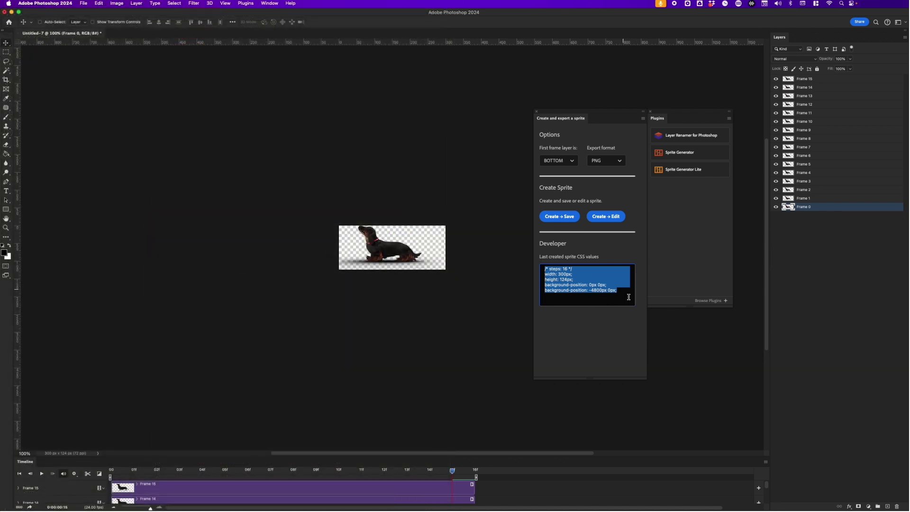